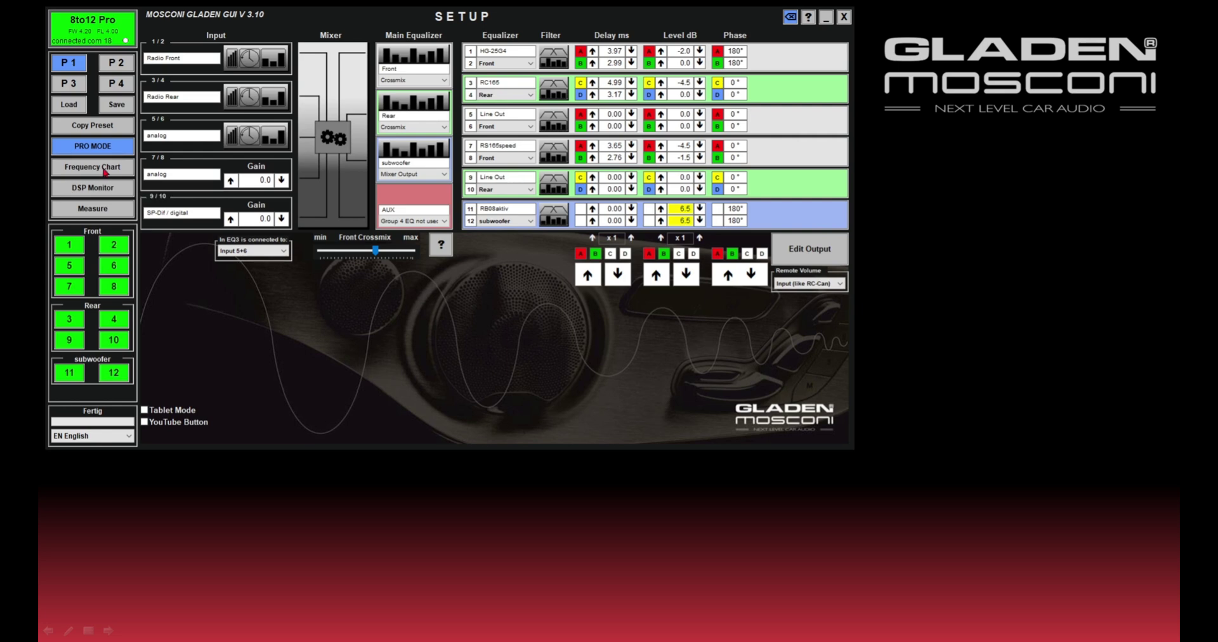
- Open the frequency chart and preview the In-EQ 1 (1+2) input EQ curve, then return it to None
left_click(98, 170)
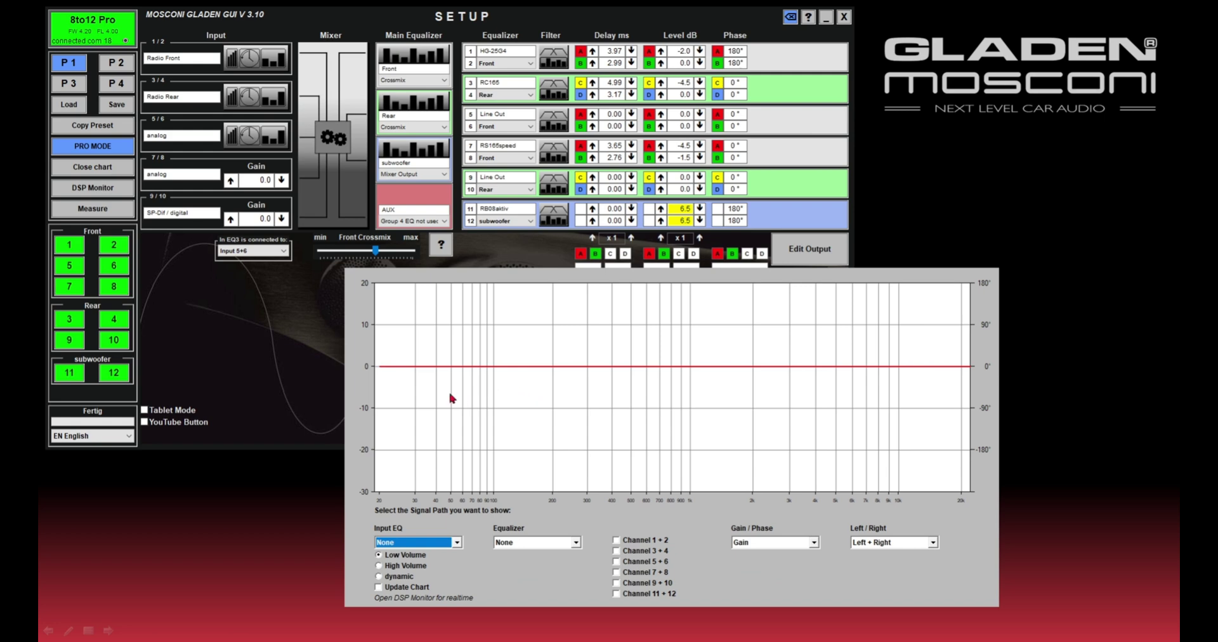
left_click(456, 543)
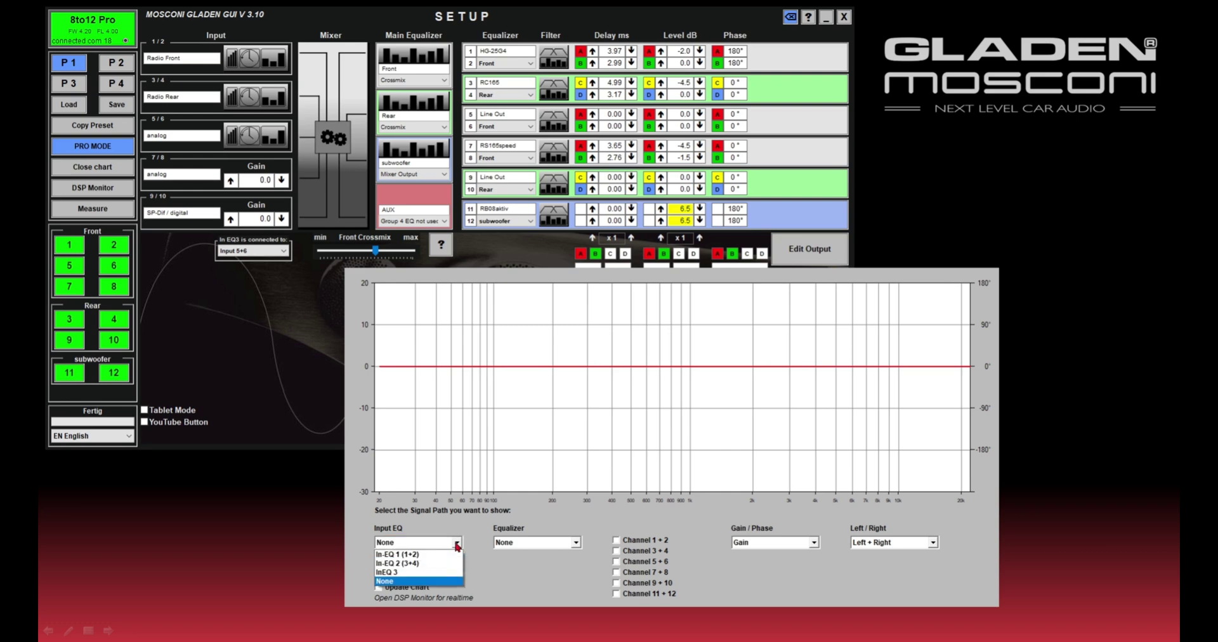
left_click(444, 554)
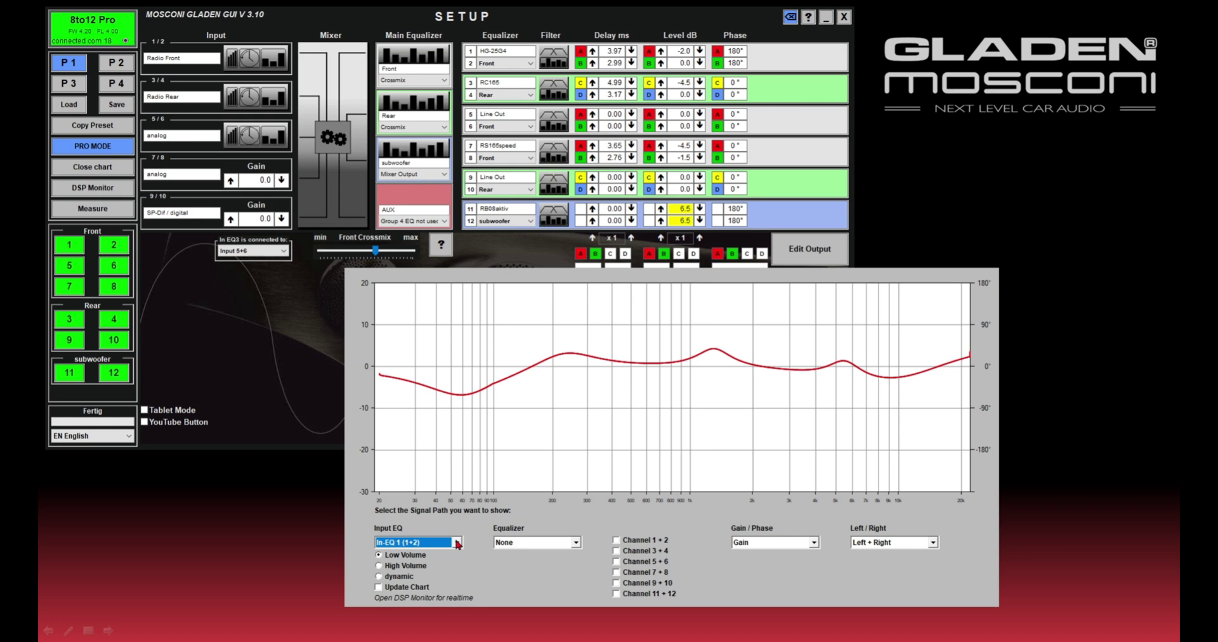
left_click(456, 543)
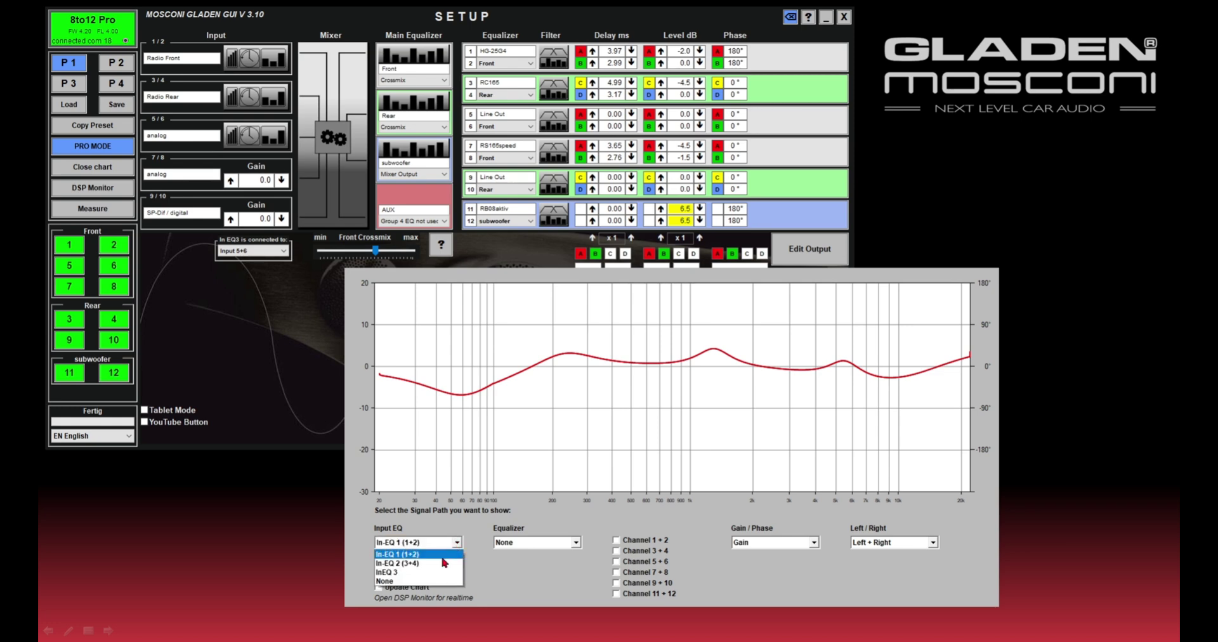
left_click(412, 582)
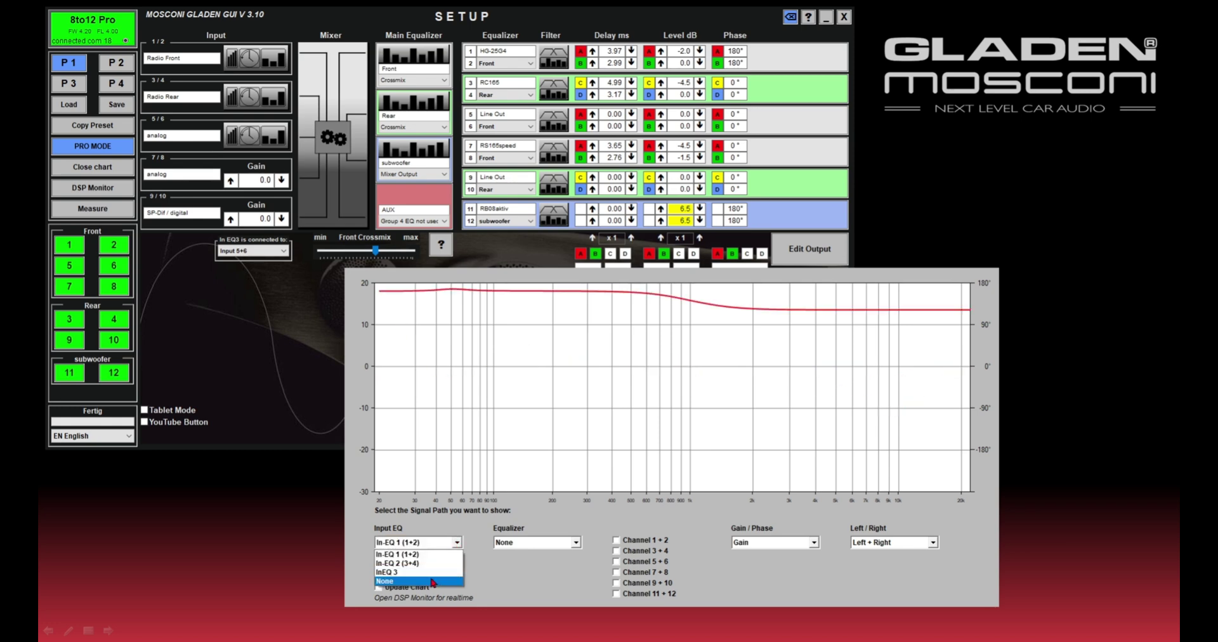
- Preview the Group 1 / Front equalizer curves, then set the equalizer back to None
left_click(574, 542)
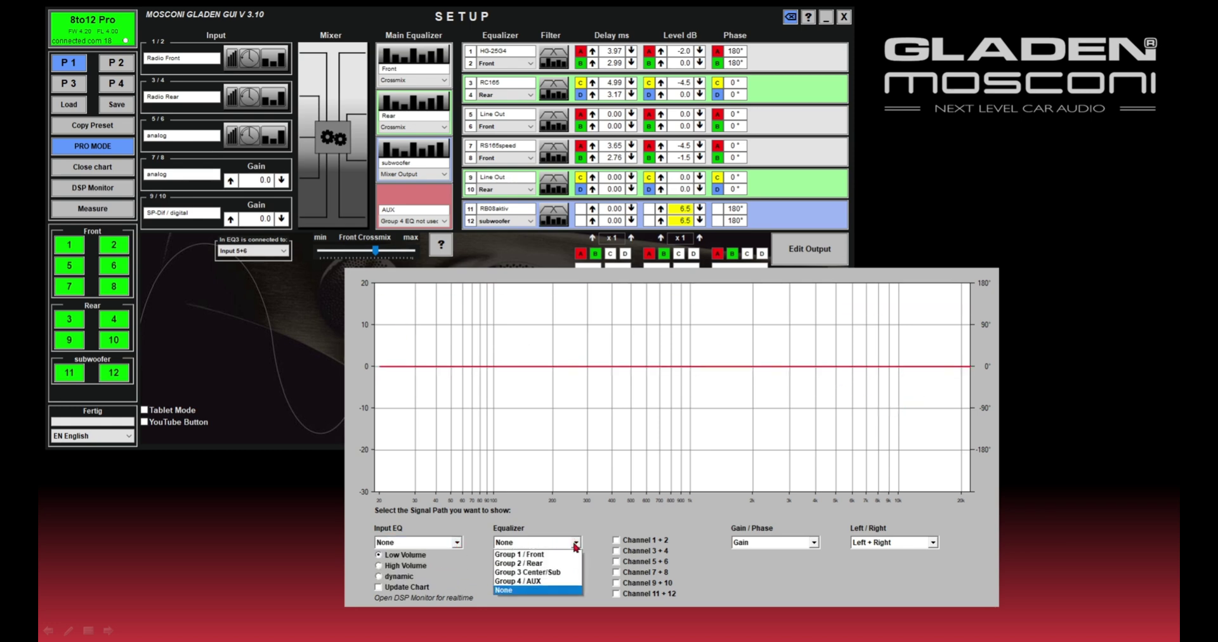
left_click(545, 557)
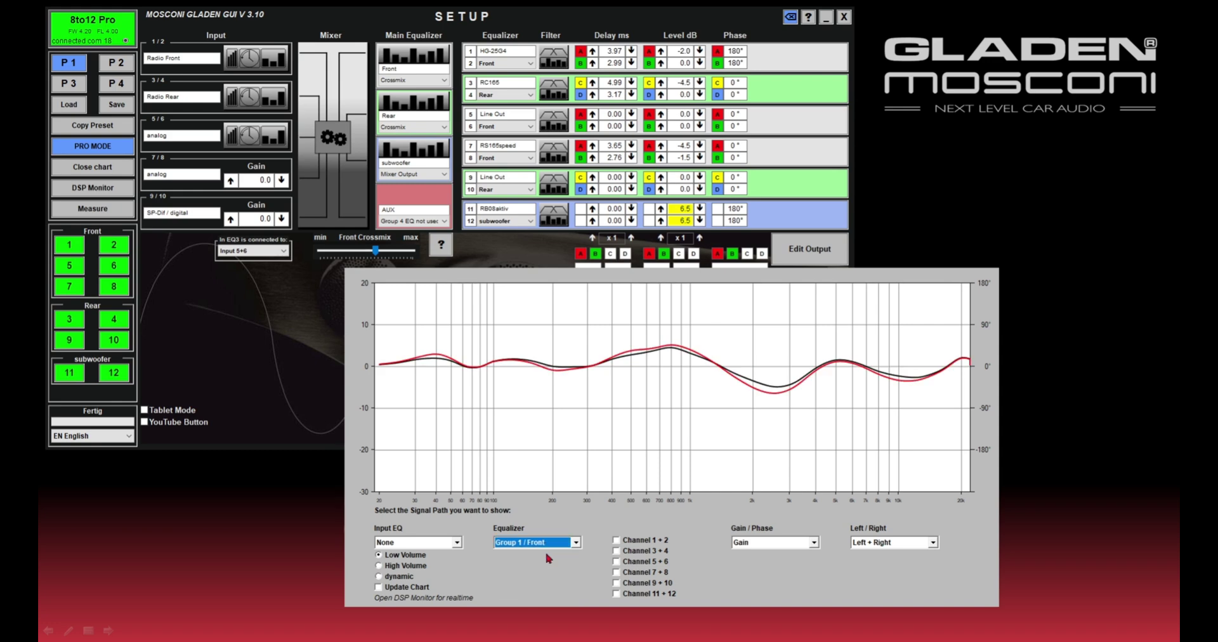
left_click(576, 542)
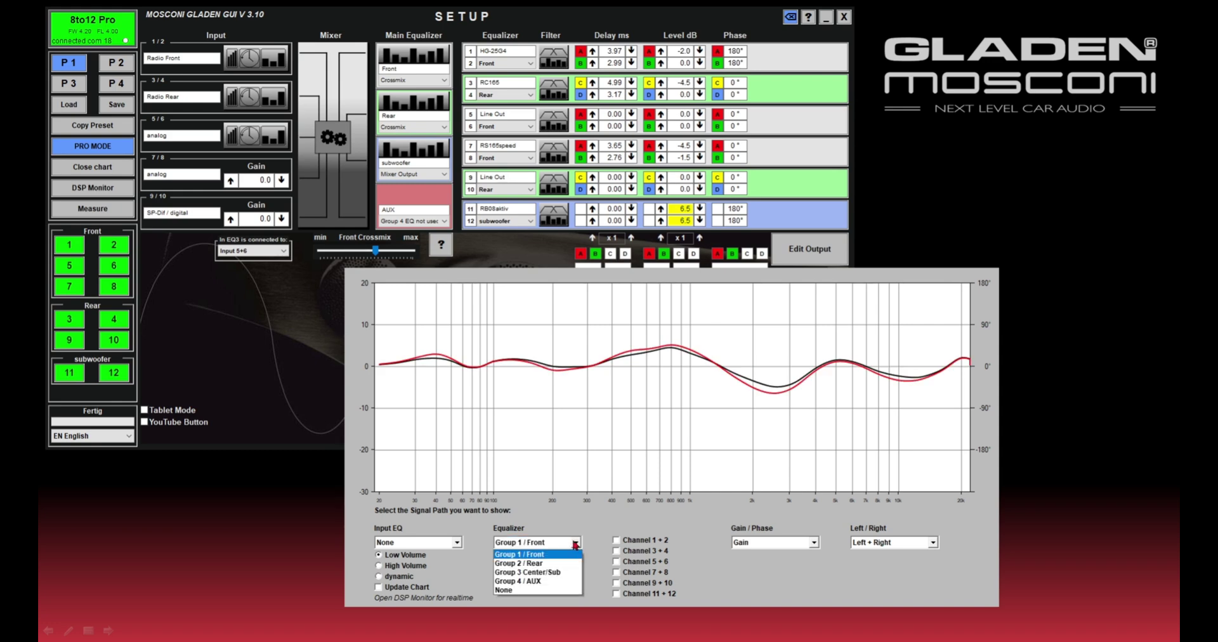
left_click(553, 590)
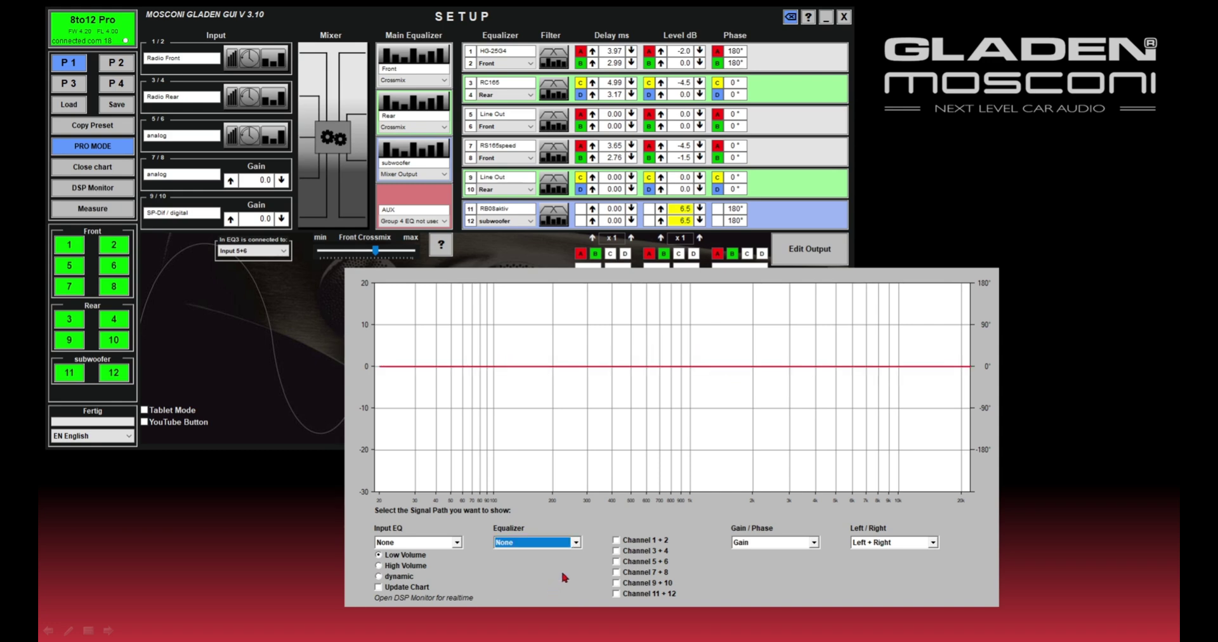
- Compare the Channel 1 + 2, 7 + 8 and 11 + 12 curves, leaving only Channel 7 + 8's band-pass pair plotted
left_click(615, 541)
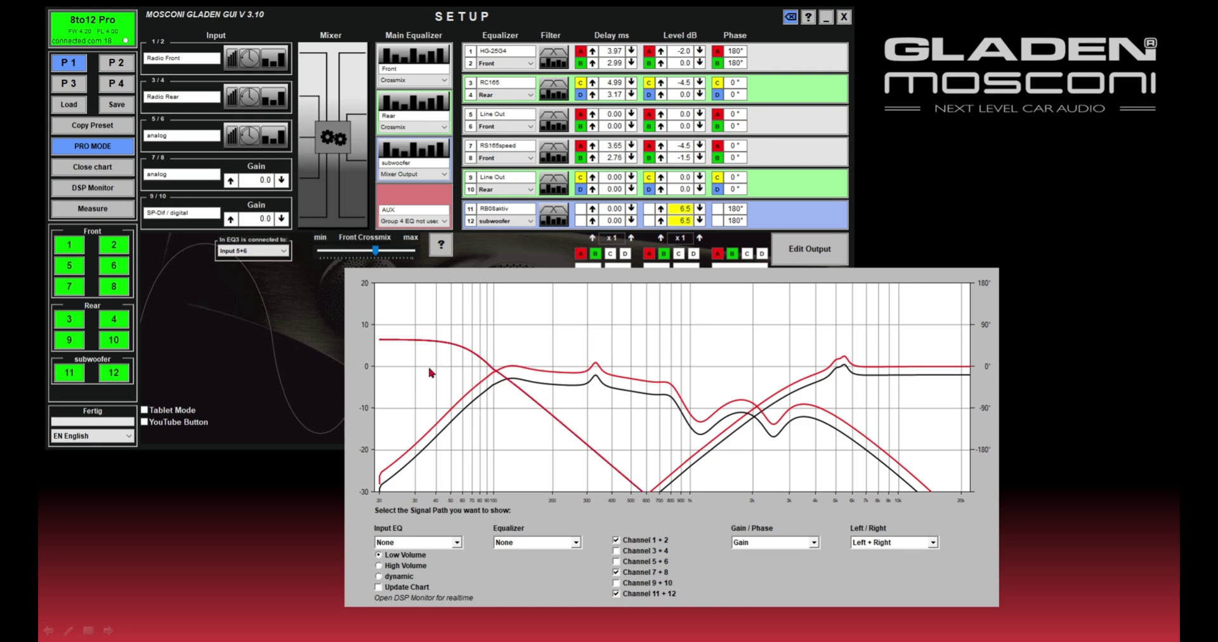
left_click(616, 573)
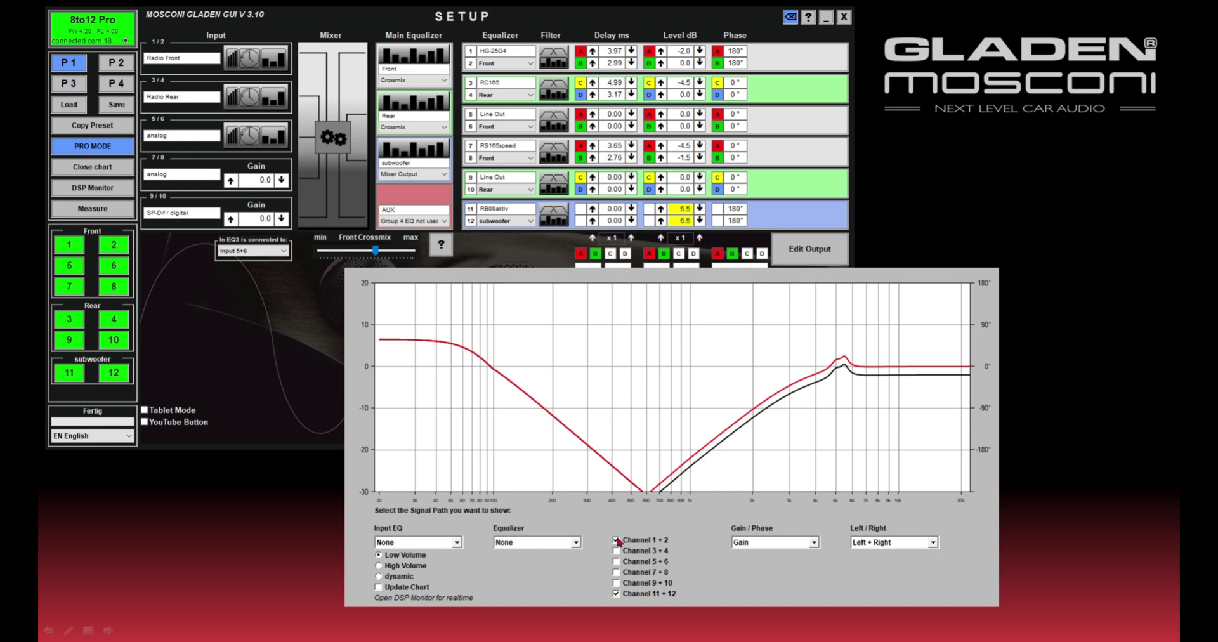
left_click(616, 541)
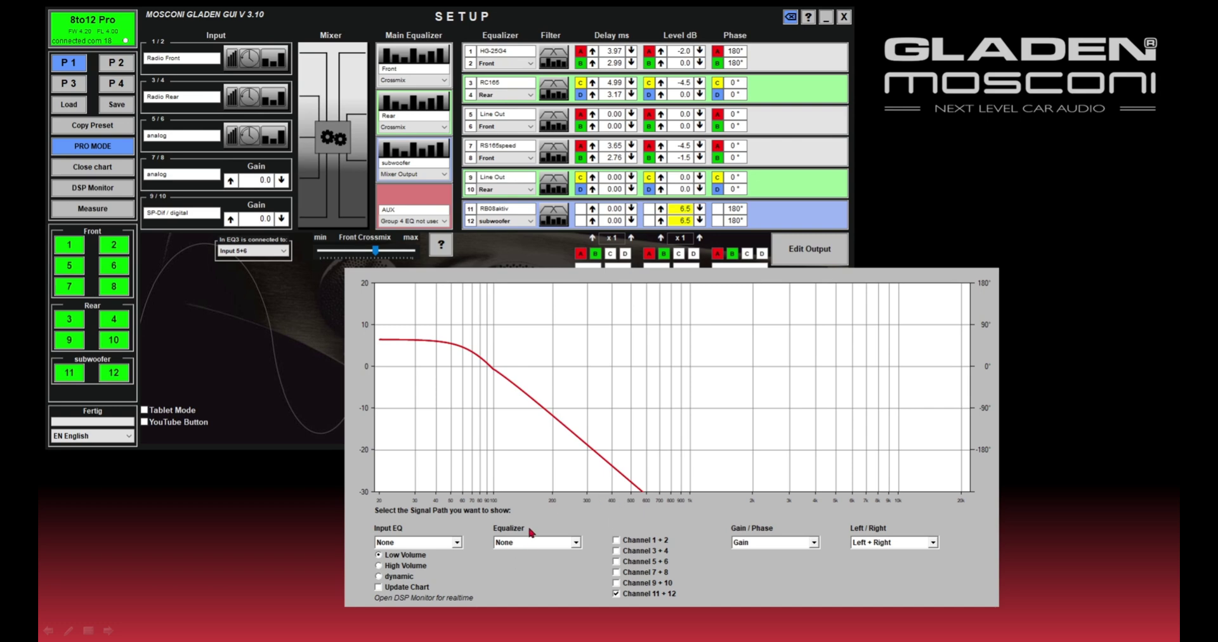
left_click(616, 540)
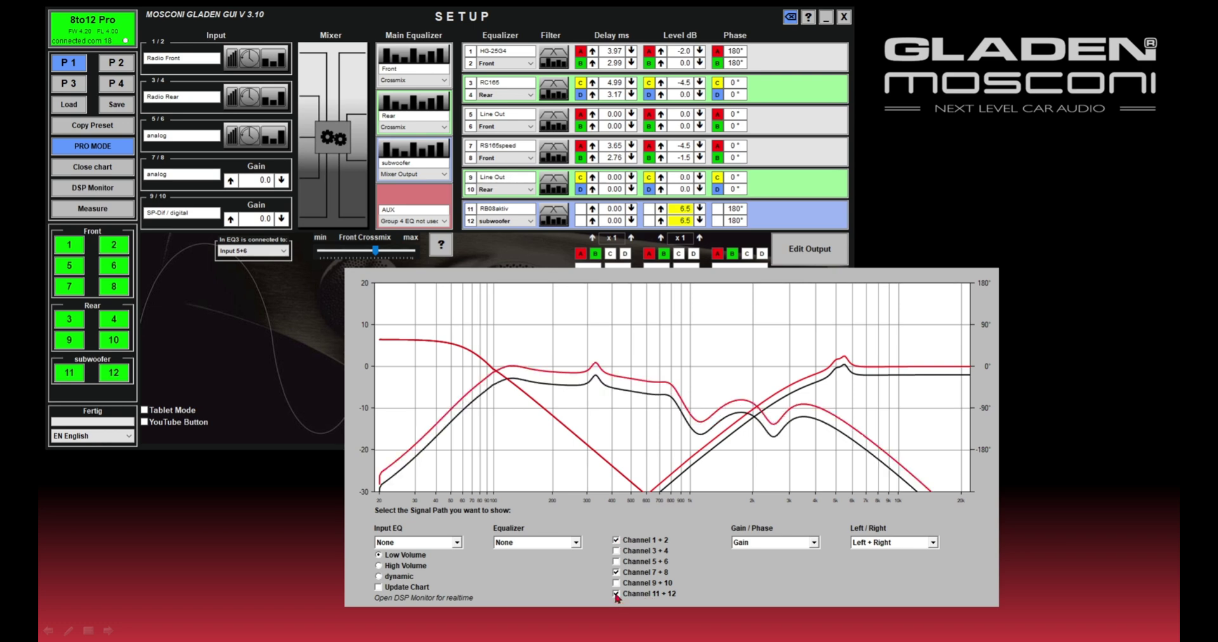
left_click(616, 594)
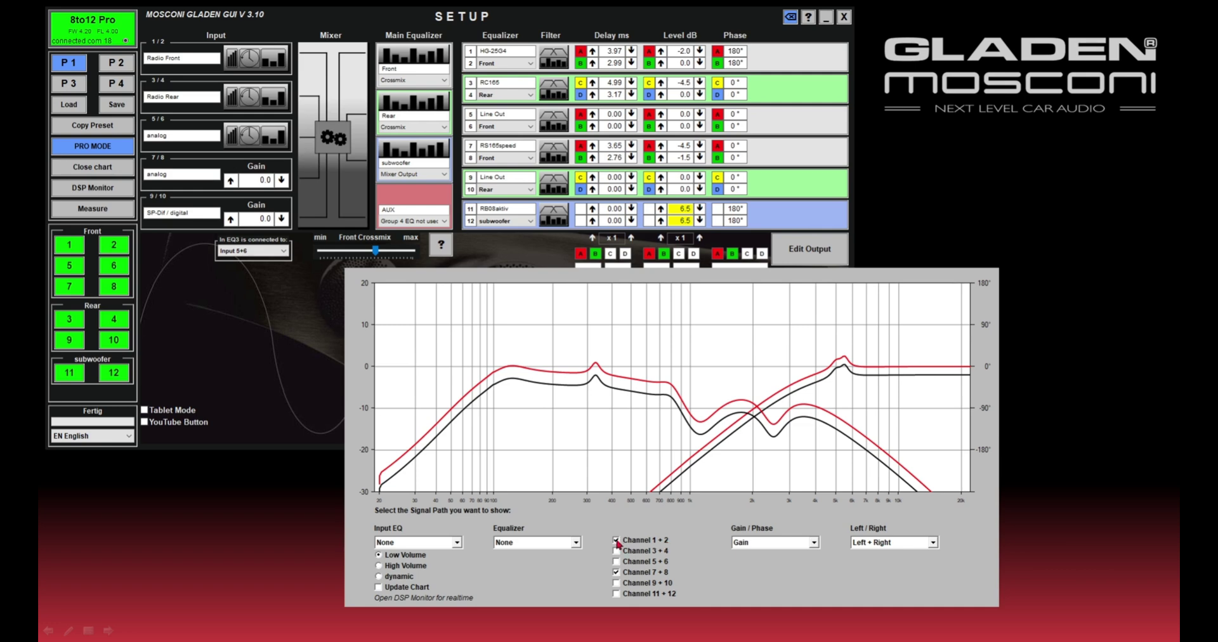
left_click(616, 540)
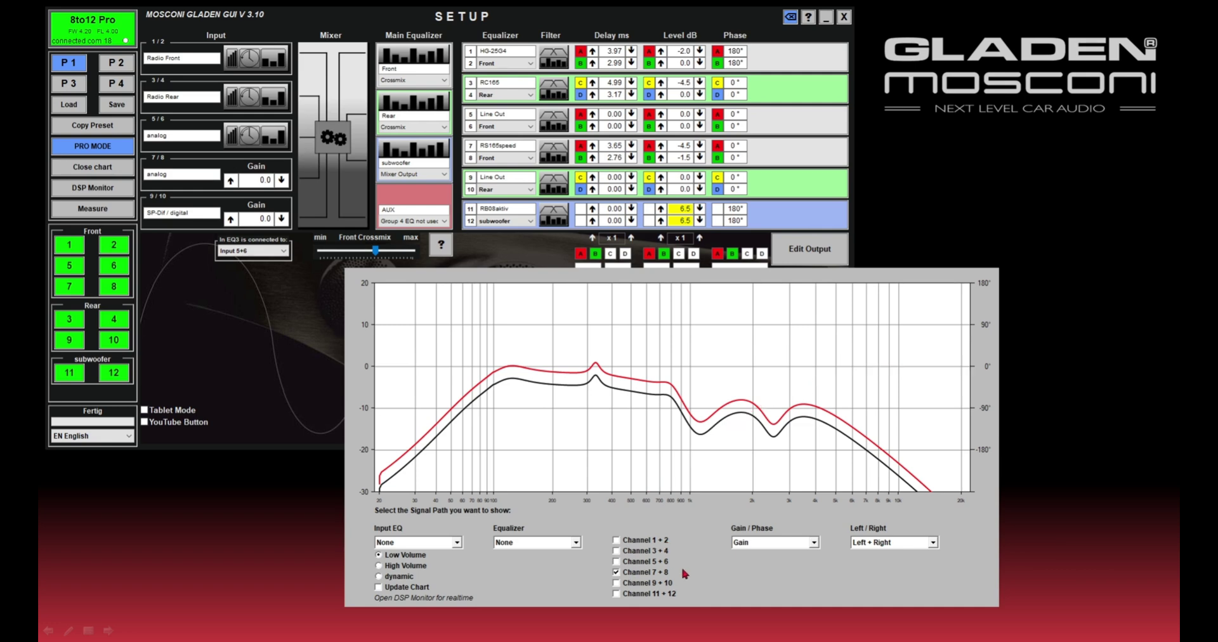
- Apply the In-EQ 1 (1+2) input EQ and the Group 1 / Front equalizer to the Channel 7 + 8 chart
left_click(457, 543)
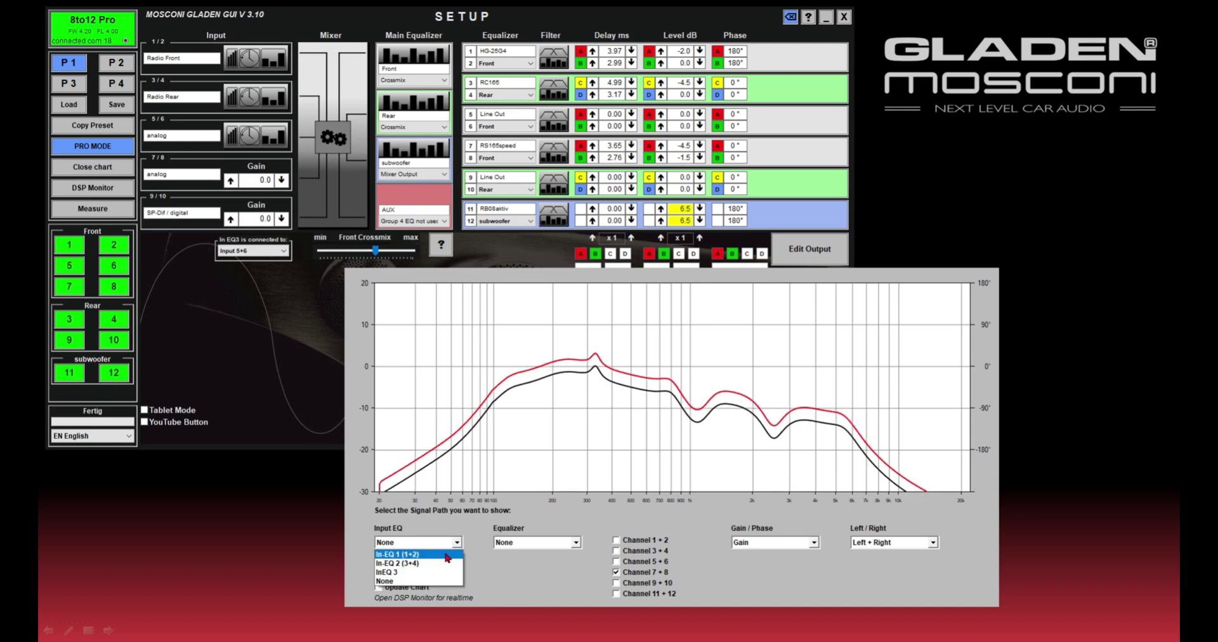
left_click(448, 555)
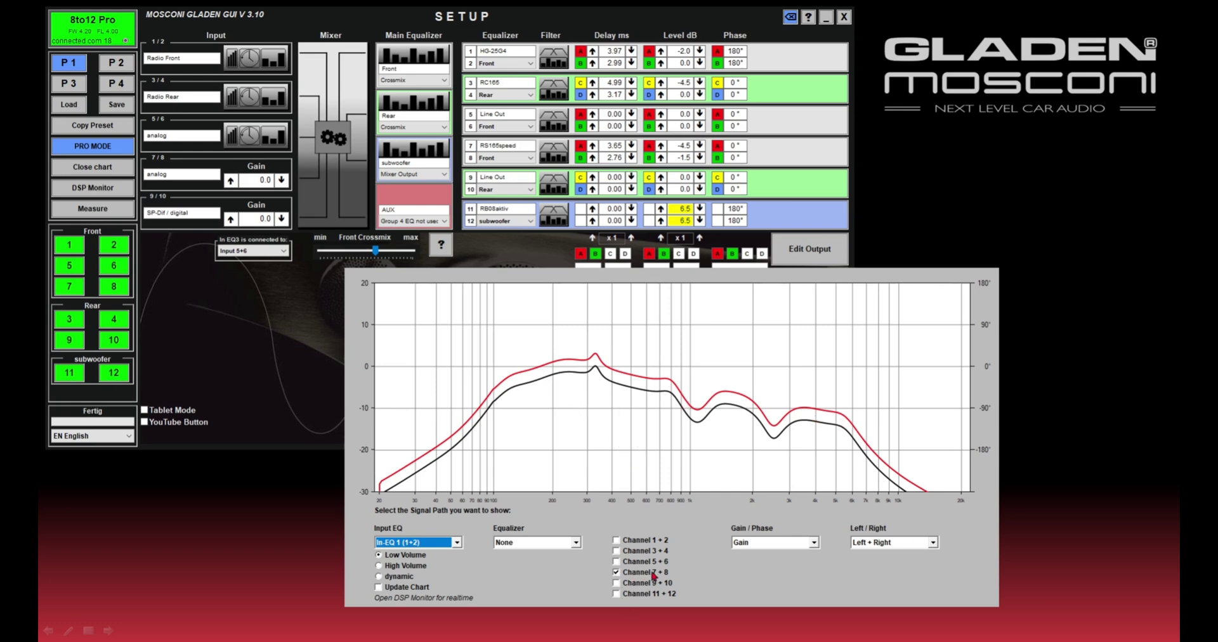
left_click(575, 542)
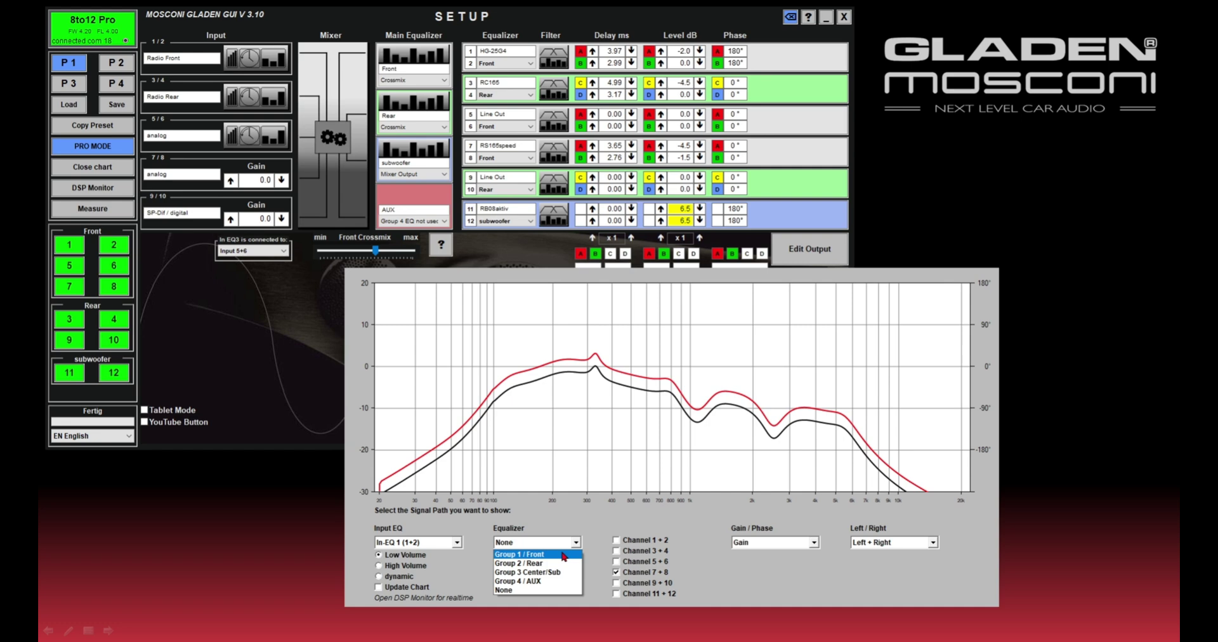
left_click(563, 554)
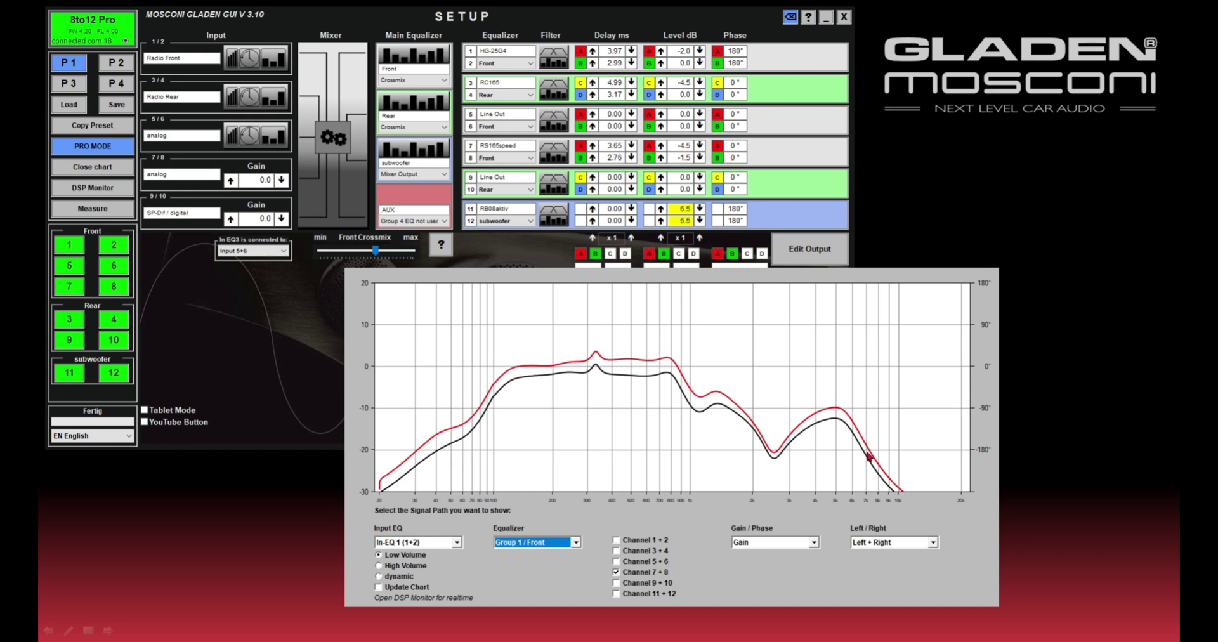
- Preview the chart as Phase, then as Gain + Phase, then return it to Gain
left_click(814, 544)
left_click(806, 563)
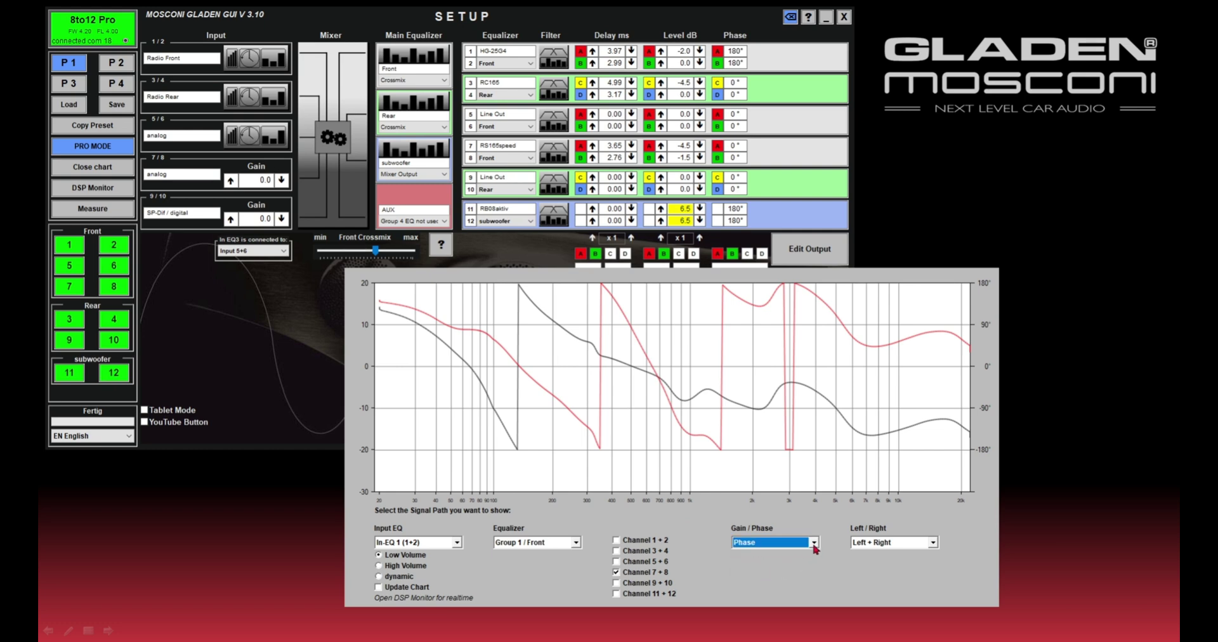
left_click(815, 544)
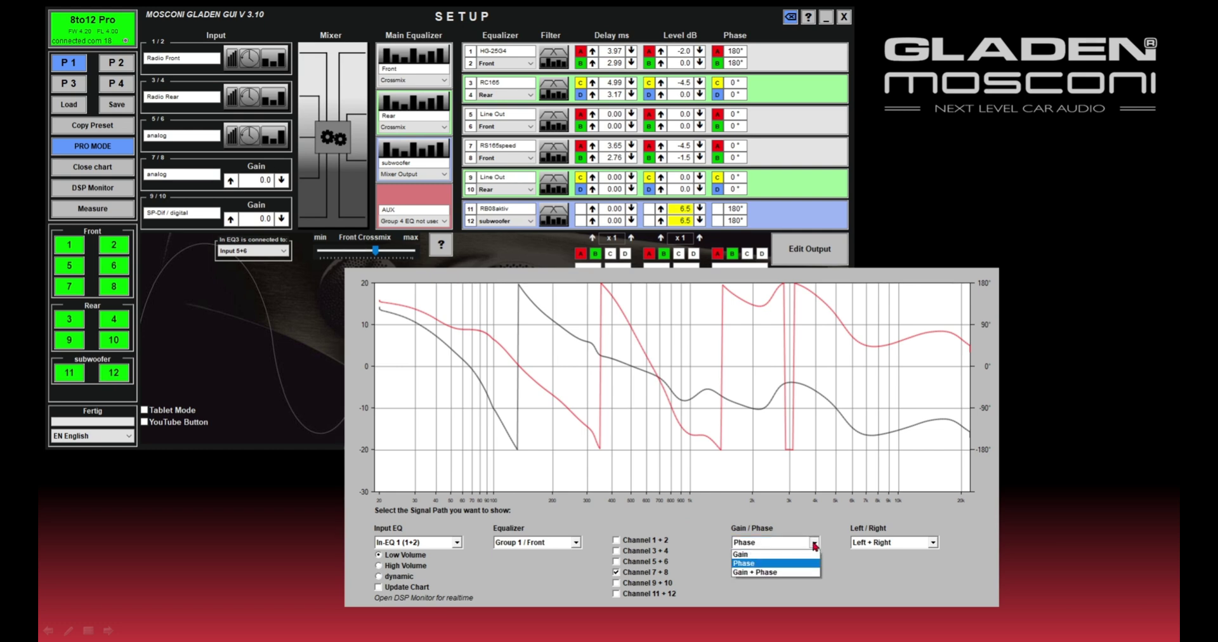
left_click(799, 573)
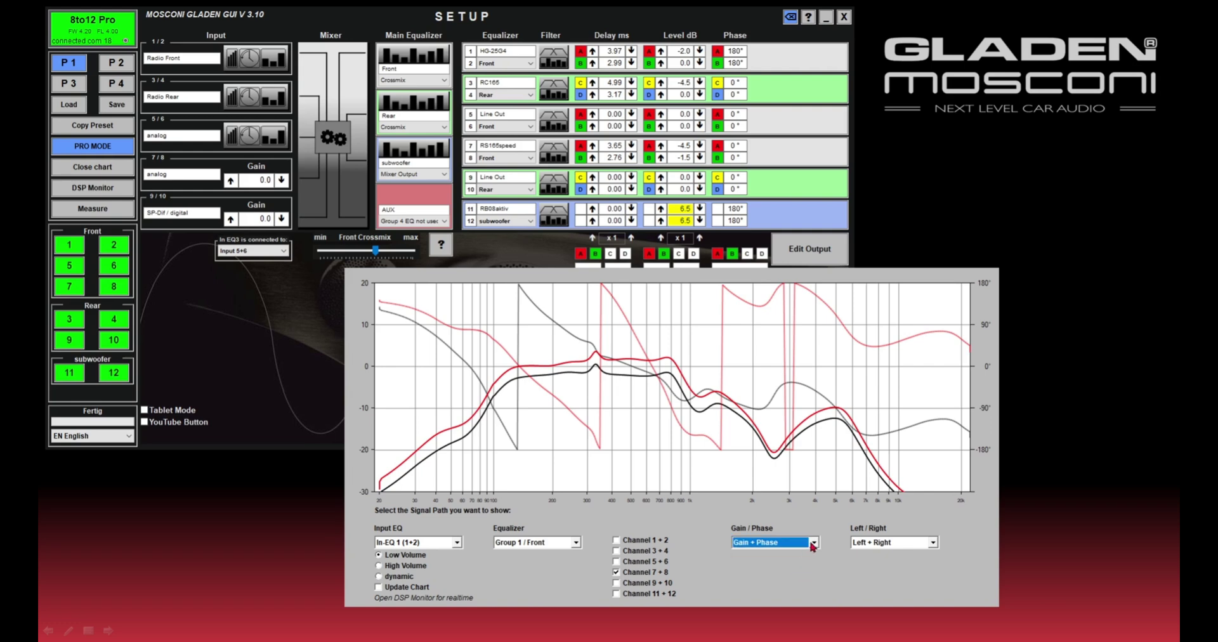
left_click(814, 544)
left_click(797, 551)
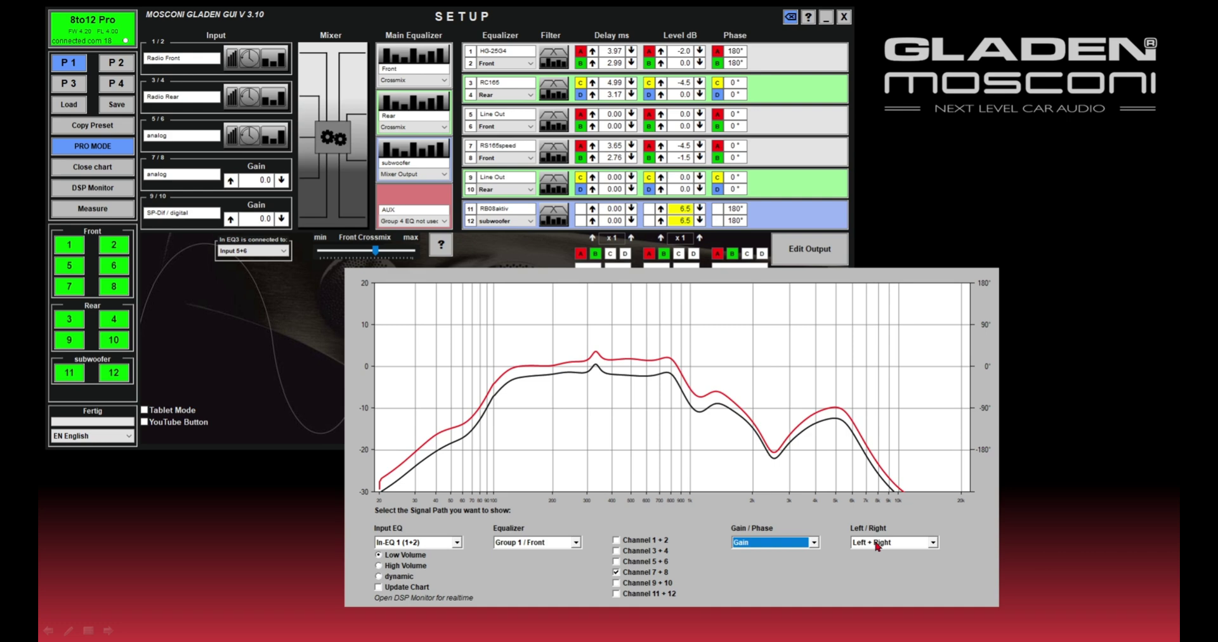
- Show only the Left side's curve, then only the Right side's curve
left_click(933, 544)
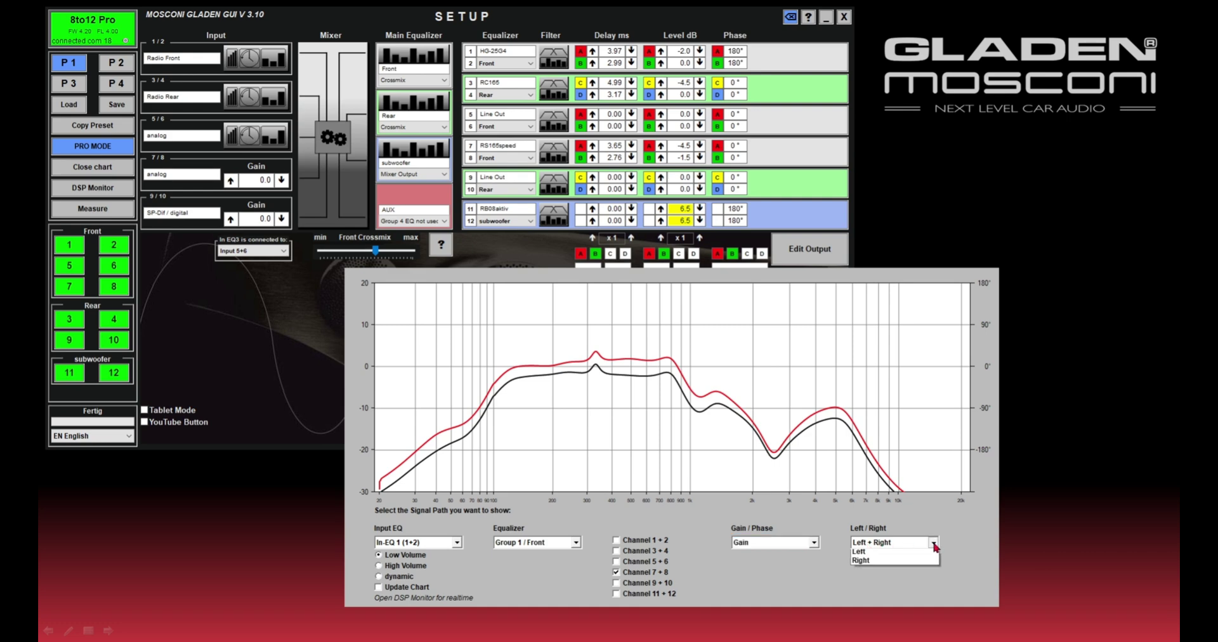
left_click(923, 562)
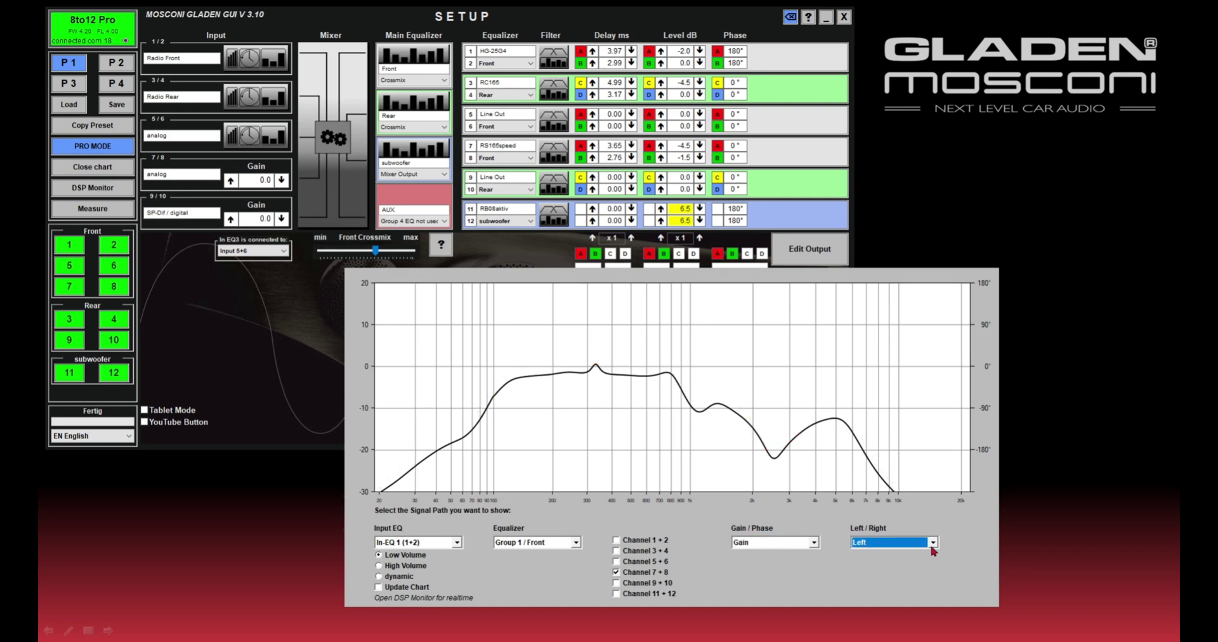
left_click(931, 542)
left_click(923, 572)
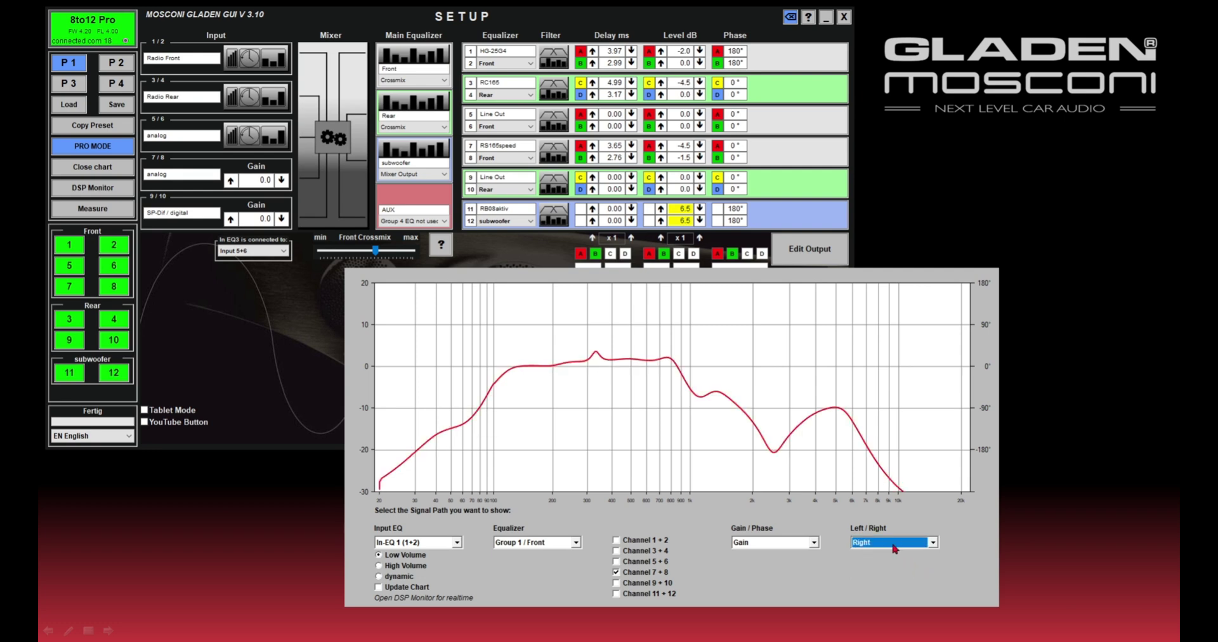
- Switch to the combined Gain + Phase view, then return the chart to Gain only
left_click(813, 542)
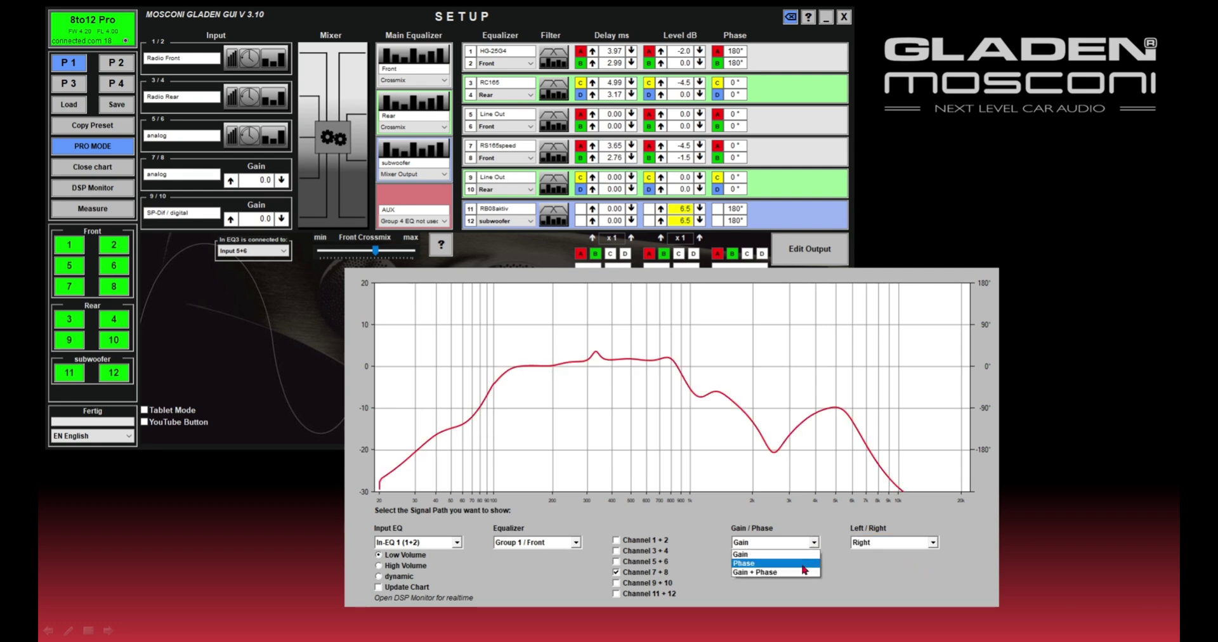
left_click(798, 572)
left_click(795, 573)
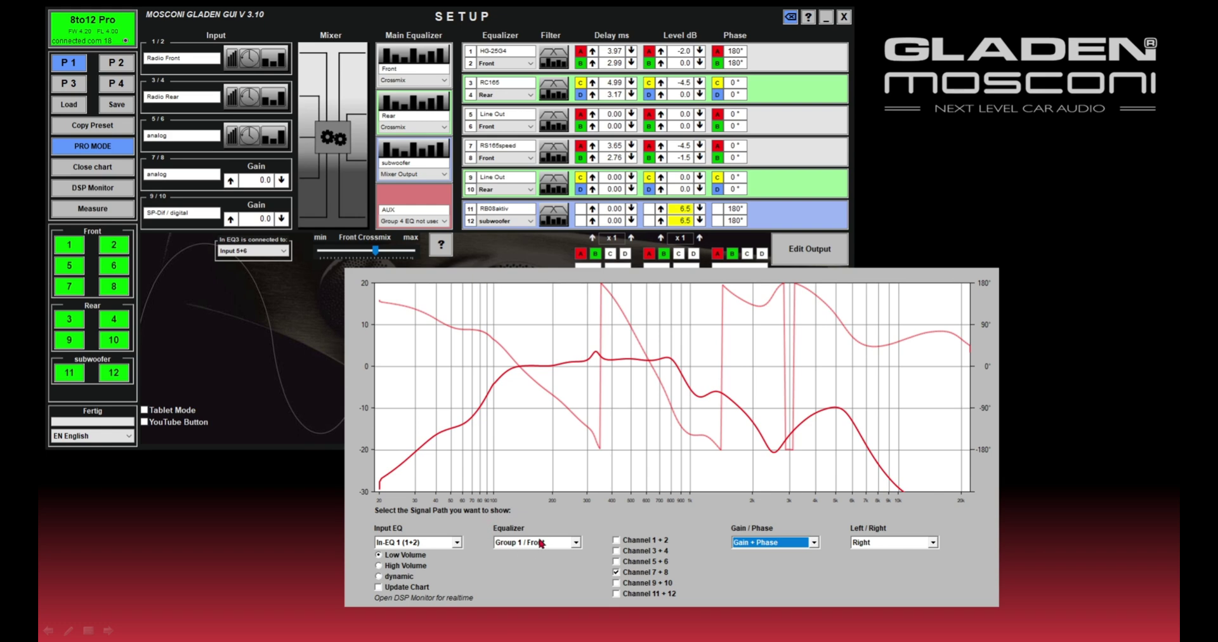
left_click(813, 542)
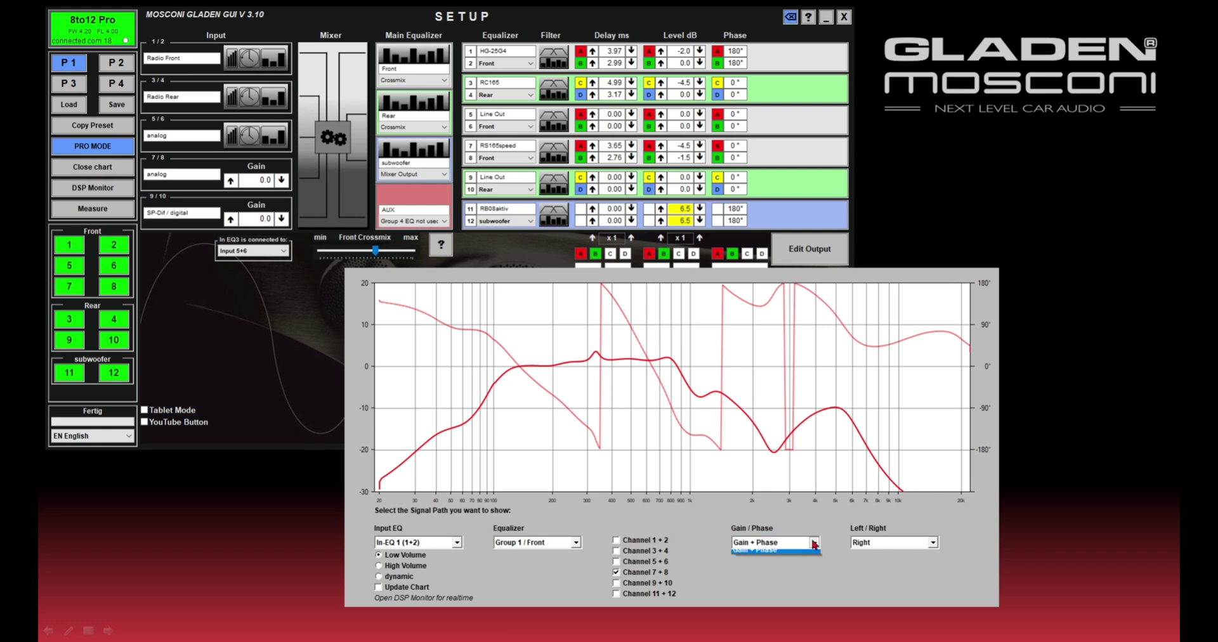
left_click(776, 551)
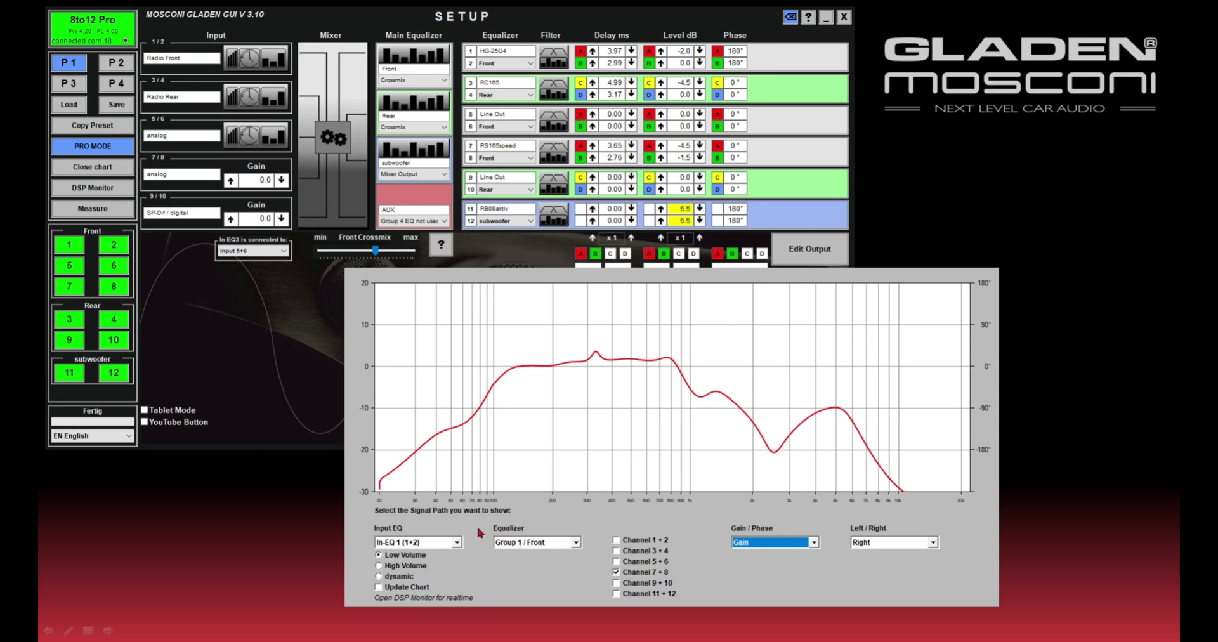
- Untick Channel 7 + 8, chart the input EQ at High Volume, and bring the SETUP window forward
left_click(616, 572)
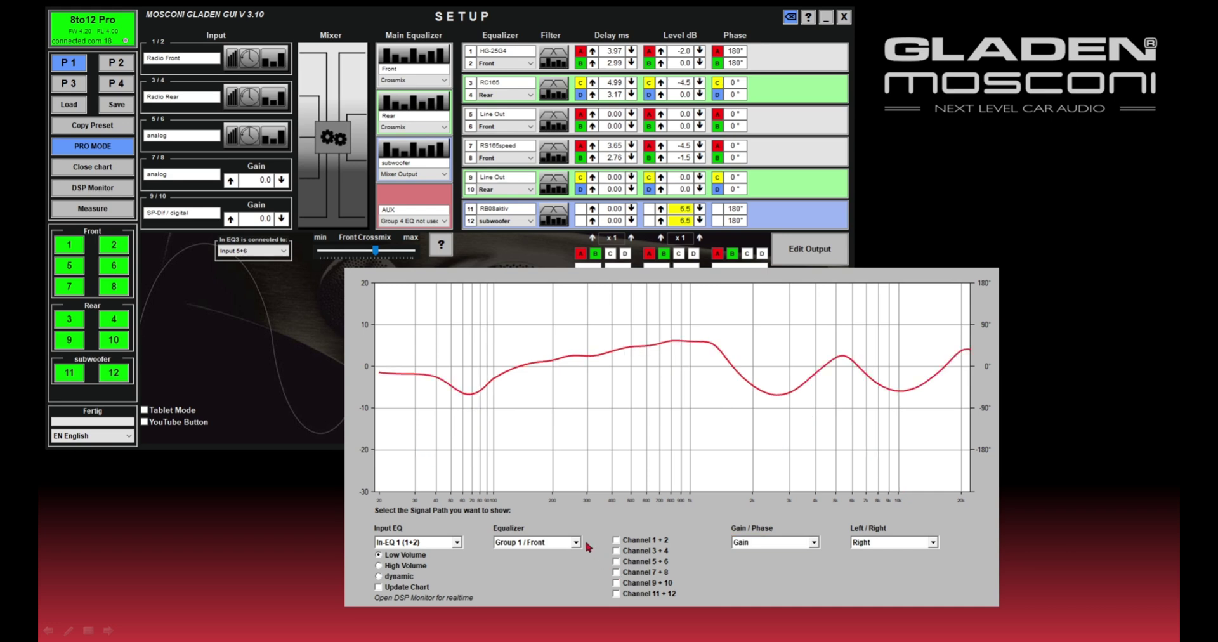
left_click(379, 565)
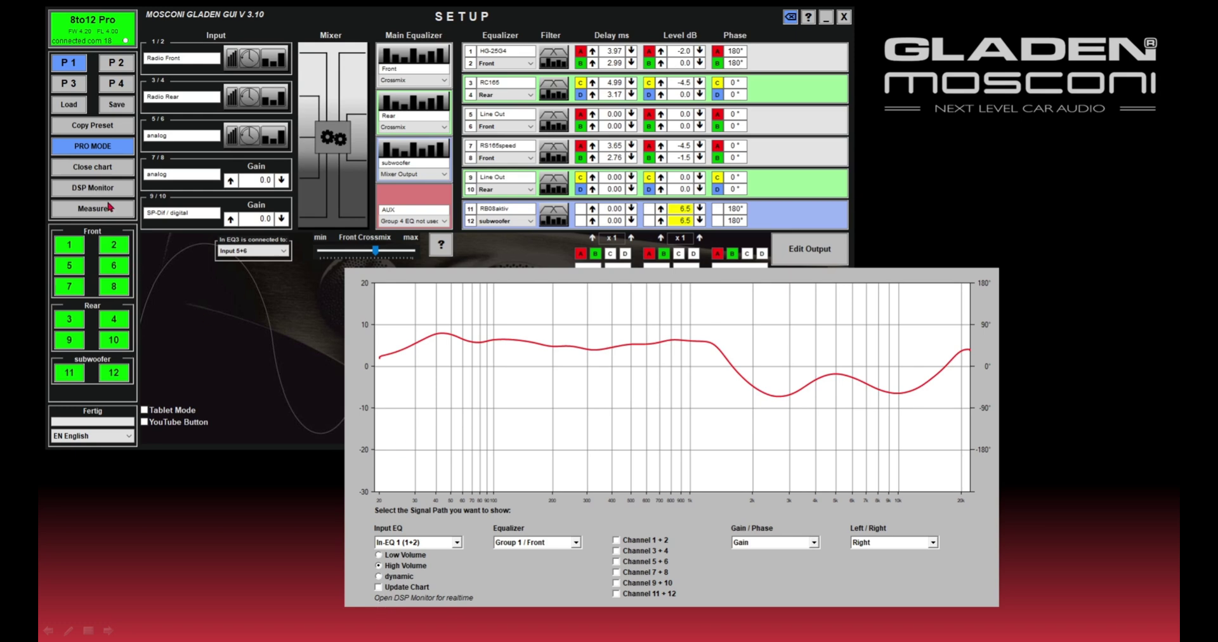
left_click(93, 189)
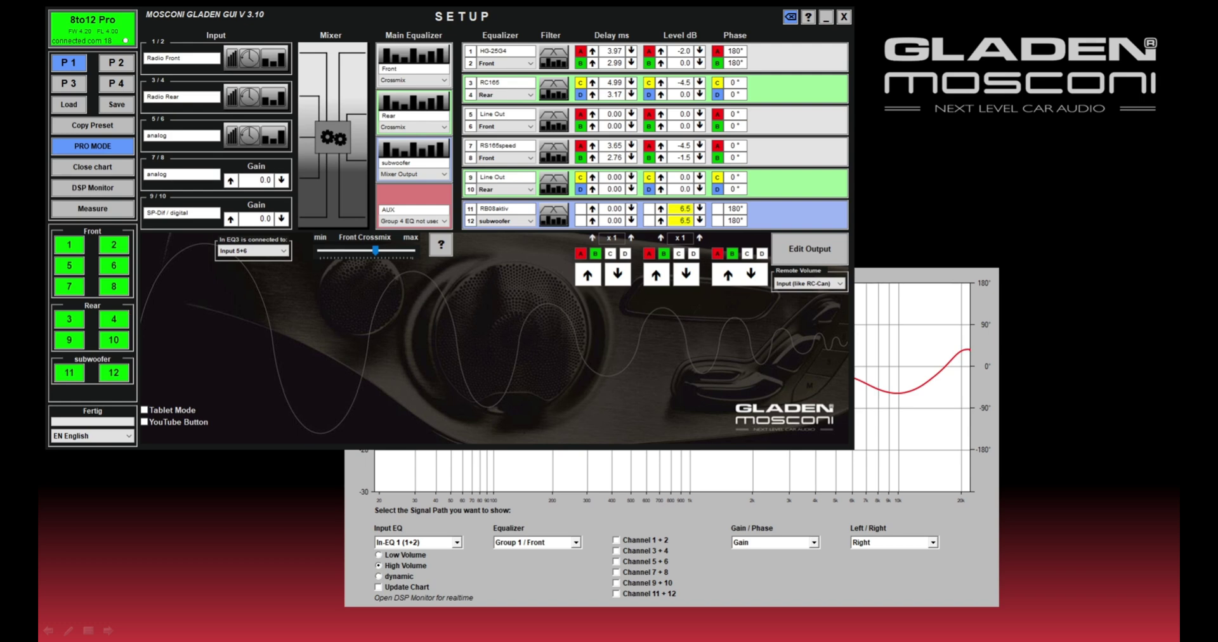
- Start the DSP Monitor and switch the charted input EQ to dynamic mode
left_click(76, 186)
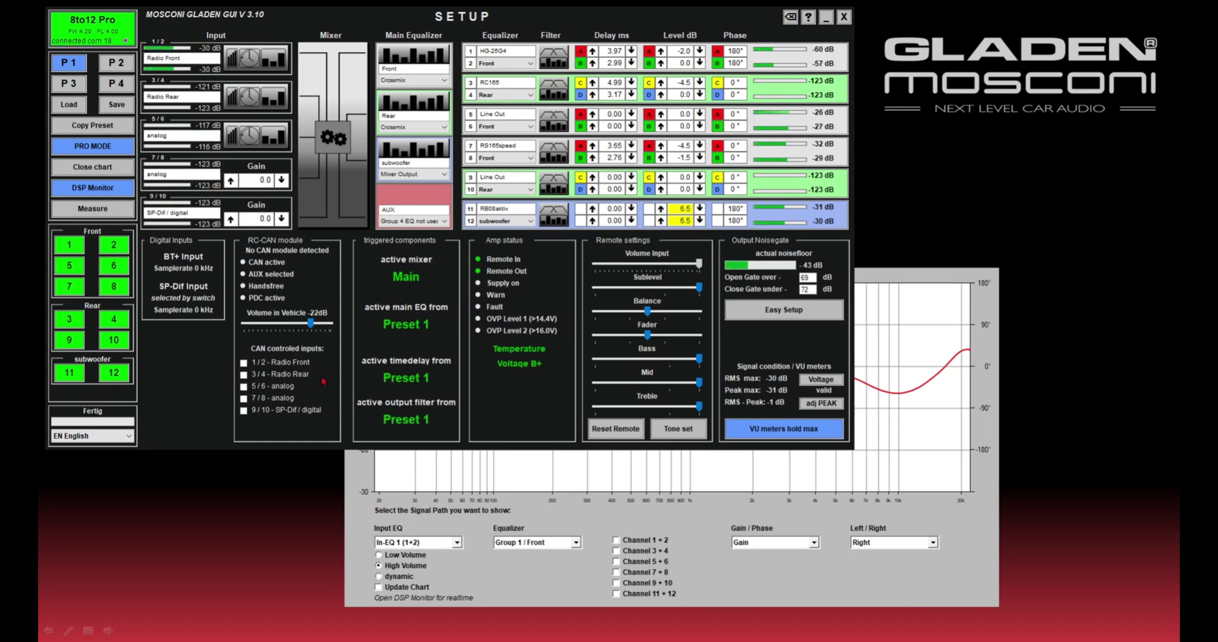
left_click(468, 582)
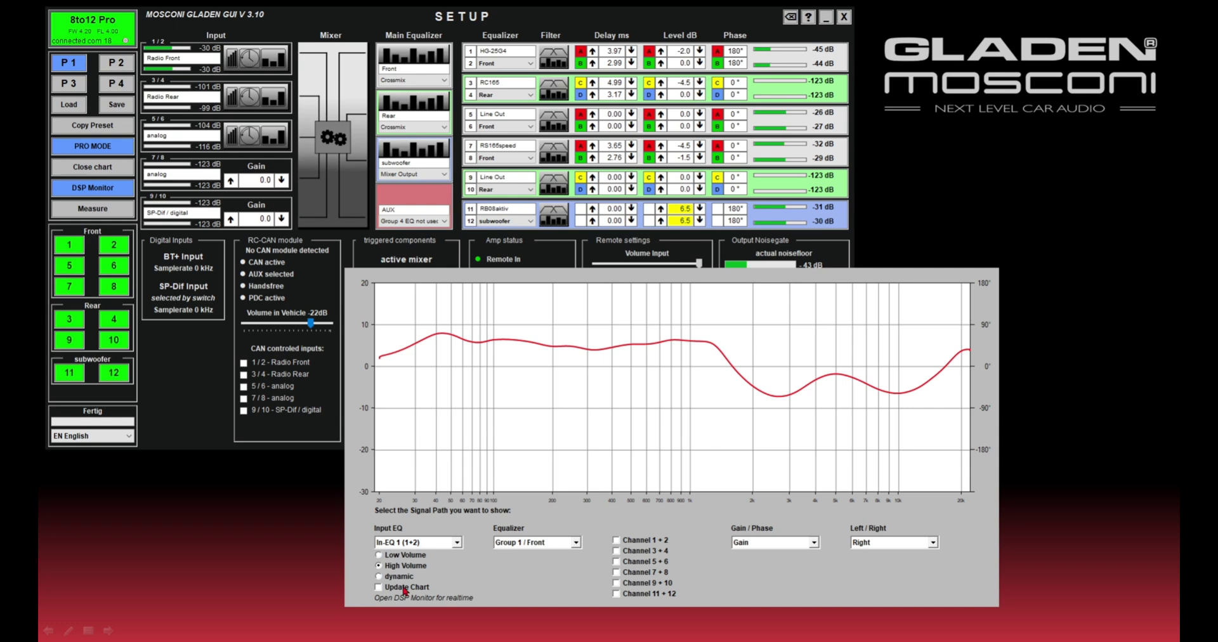
left_click(379, 576)
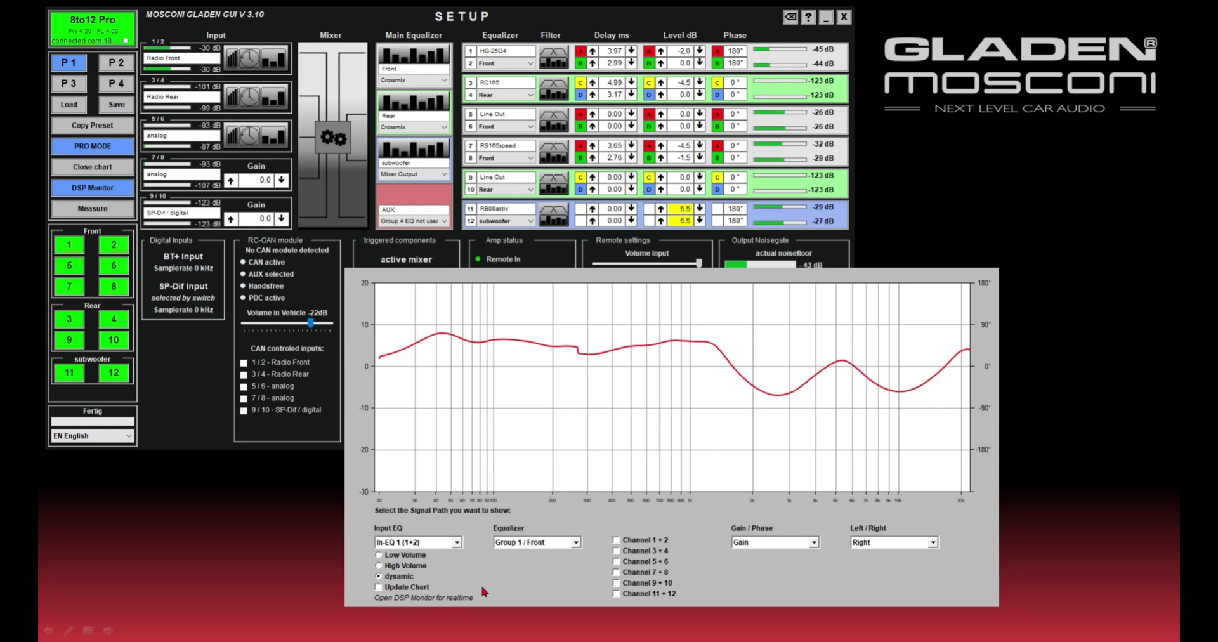